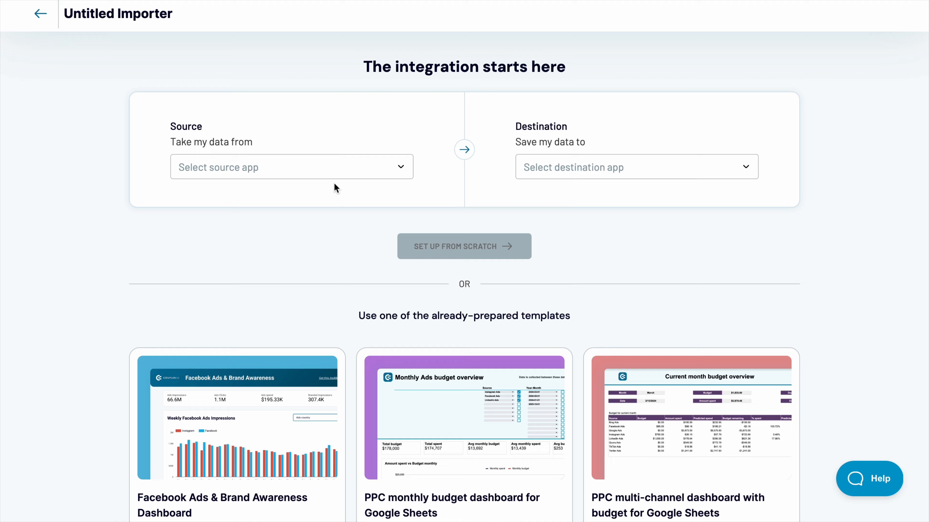
# Choose Facebook Ads as the data source and Power BI as the destination, and set up the importer from scratch
pyautogui.scroll(-6, 292, 282)
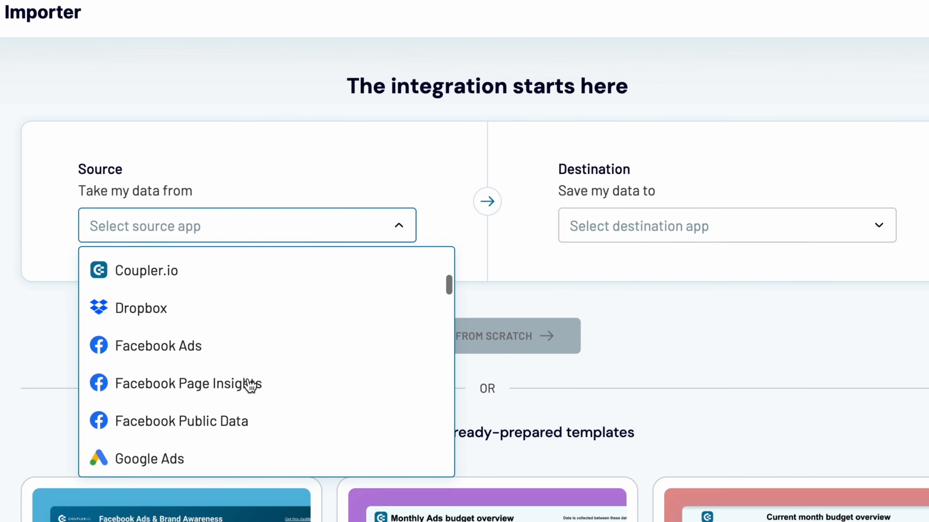
pyautogui.scroll(-1, 249, 384)
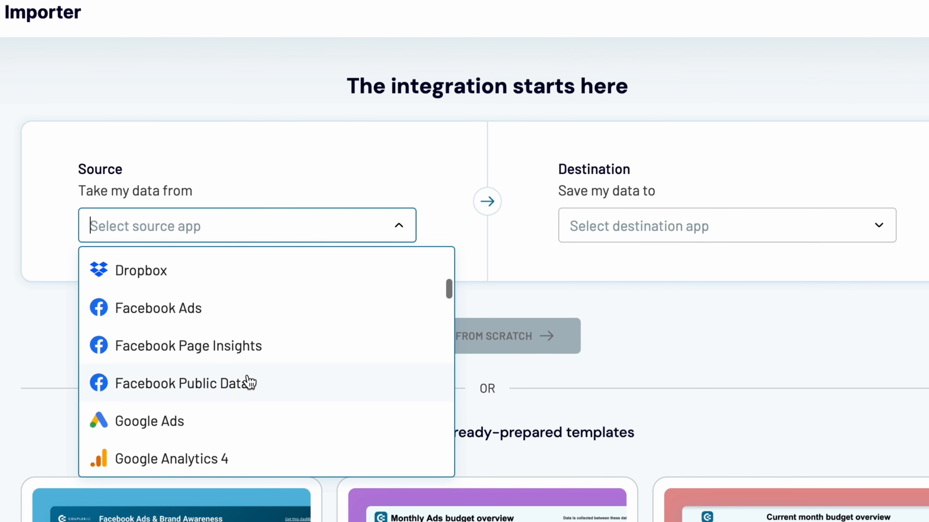
pyautogui.click(229, 315)
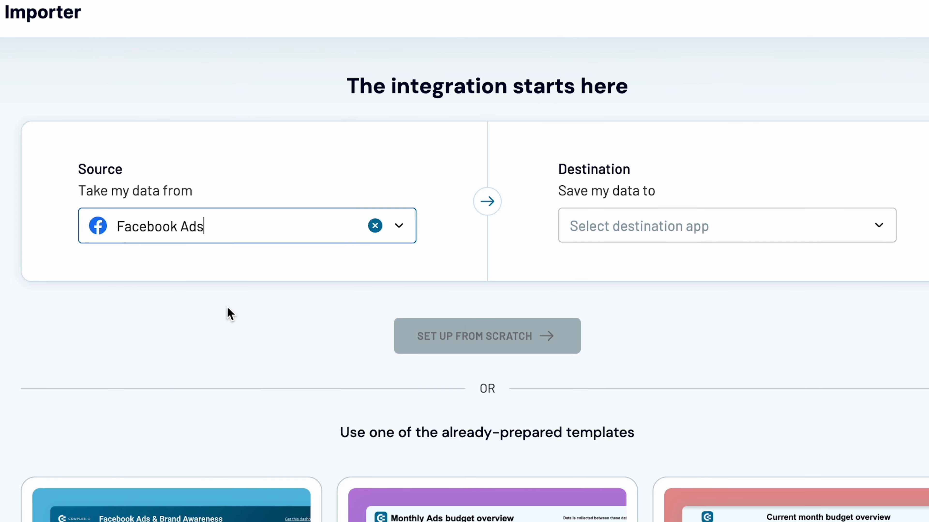
pyautogui.click(604, 230)
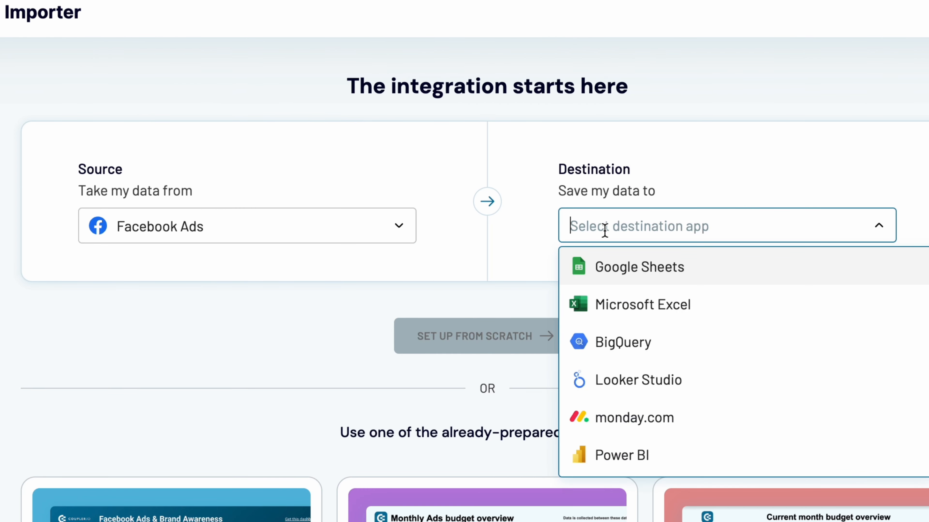
pyautogui.click(615, 466)
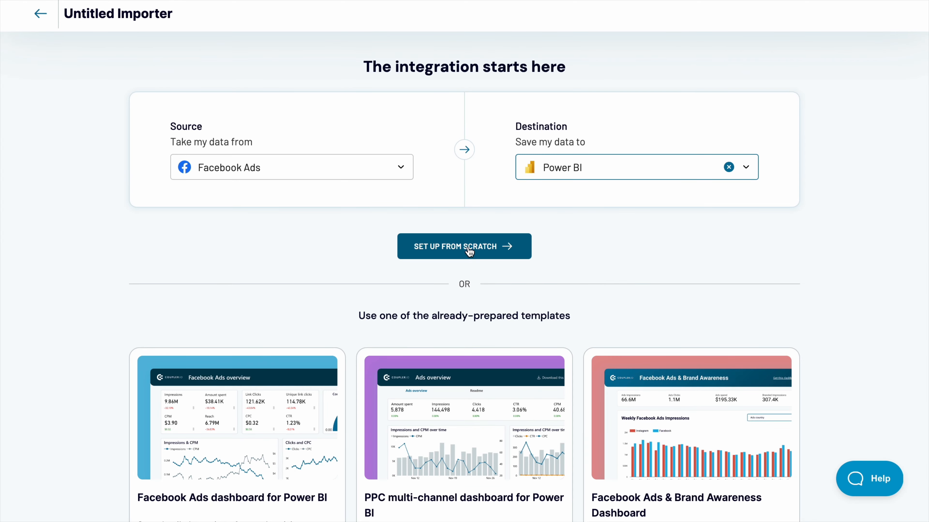
pyautogui.click(470, 252)
# Rename the importer as Ads Insights
pyautogui.click(190, 16)
pyautogui.hotkey('ctrl', 'a')
pyautogui.write('Ads Insights')
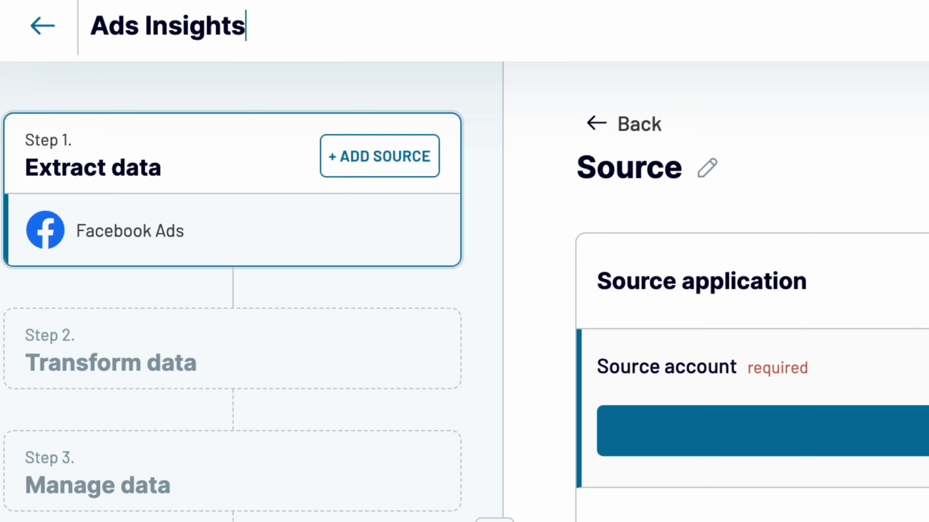
pyautogui.press('Return')
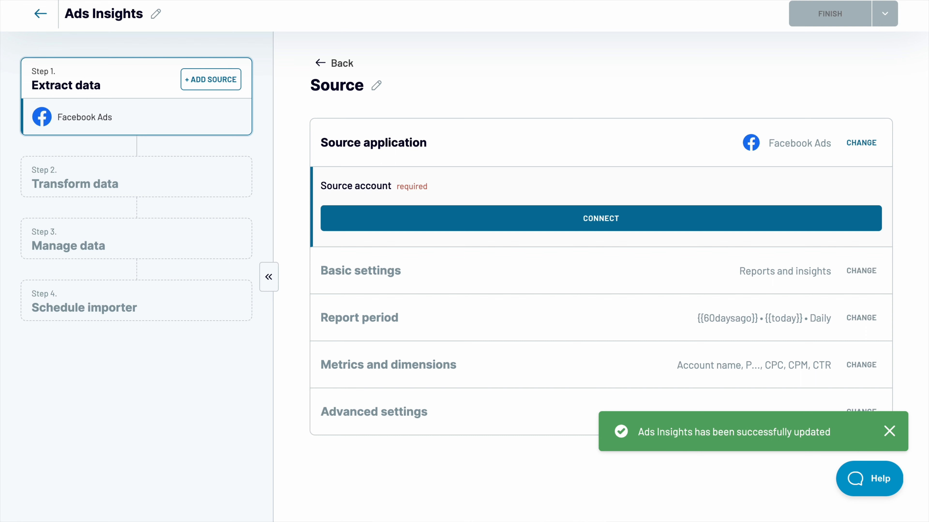
# Connect the Facebook Ads source account and continue to the basic settings
pyautogui.click(472, 212)
pyautogui.click(466, 368)
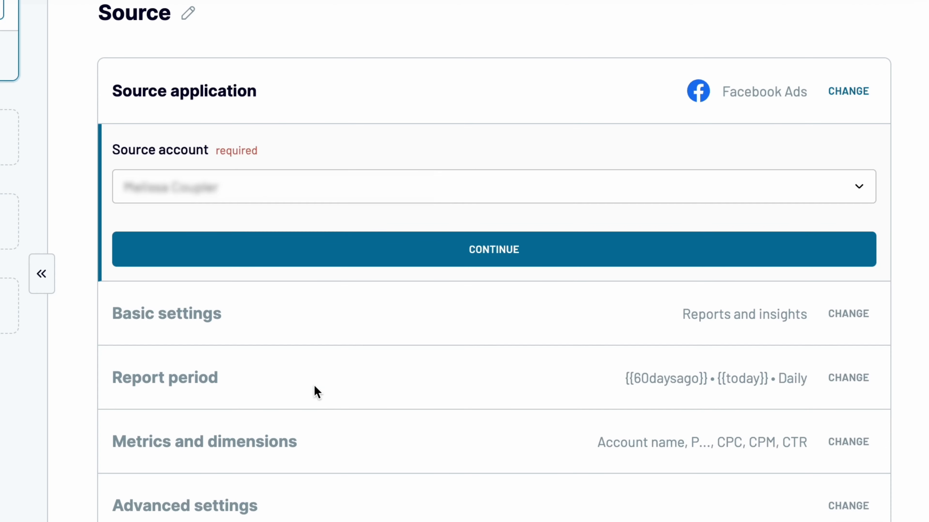
pyautogui.click(390, 261)
# Select Coupler.io Ad Account as the ad account with the Reports and insights report type, and continue to the report period
pyautogui.click(344, 292)
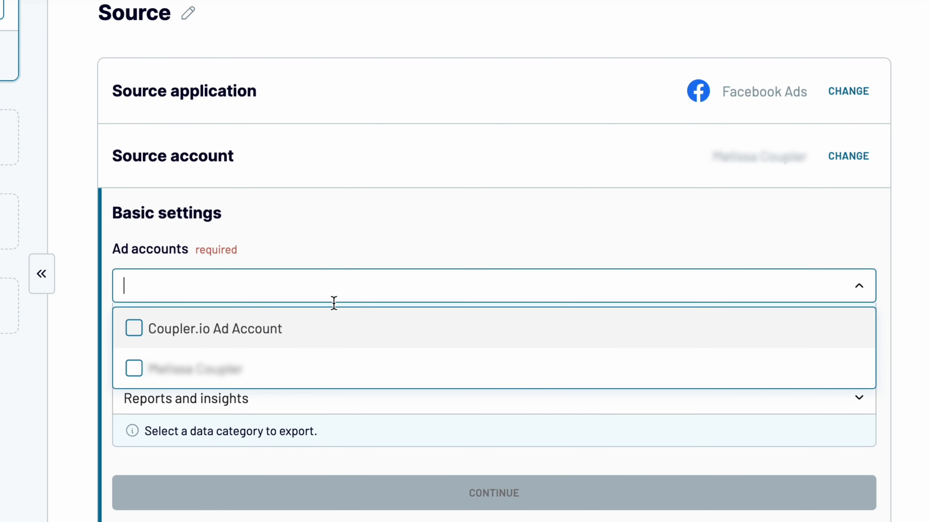
pyautogui.click(287, 331)
pyautogui.click(284, 394)
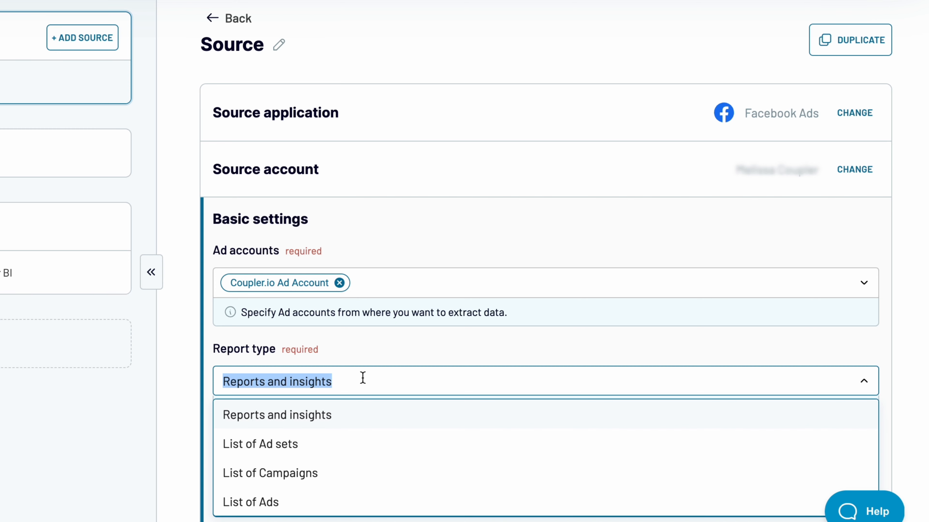
pyautogui.click(345, 412)
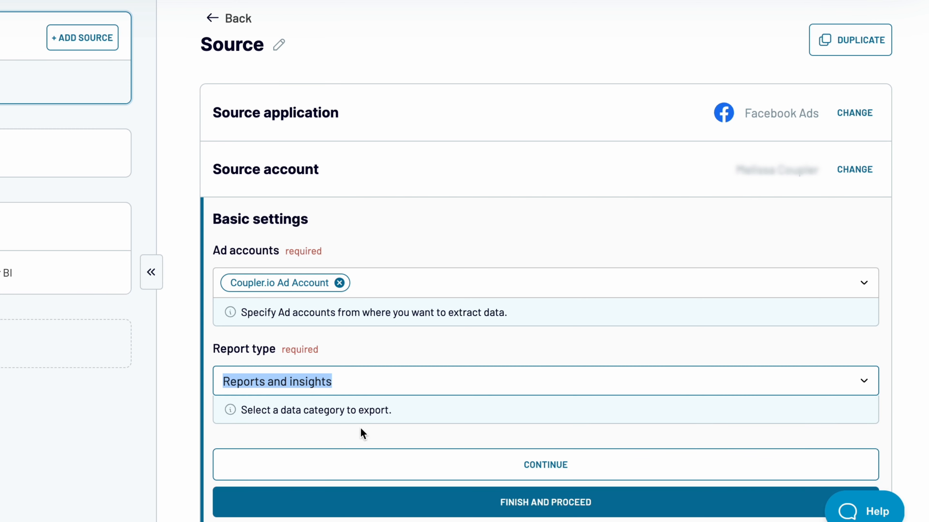
pyautogui.click(383, 462)
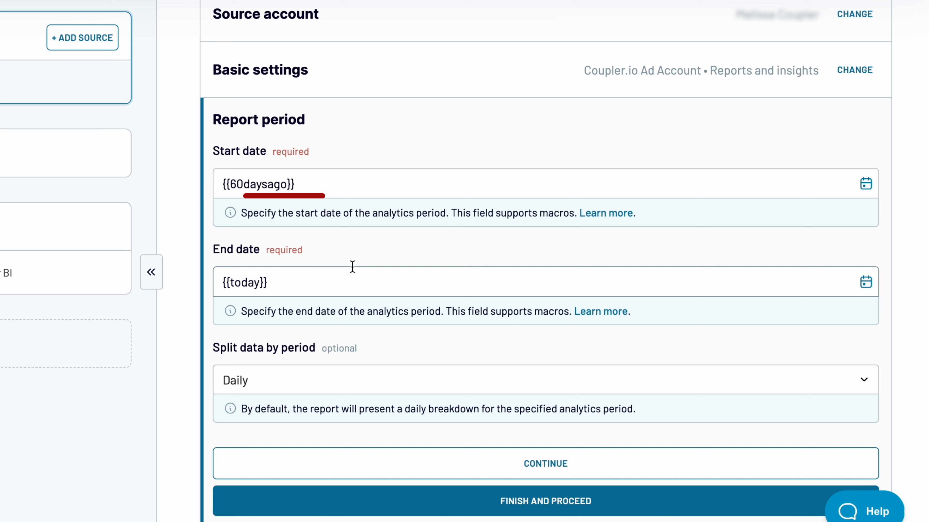
# Review the date and split options, keep the period {{60daysago}} to {{today}} split Daily, and continue to the metrics
pyautogui.click(332, 189)
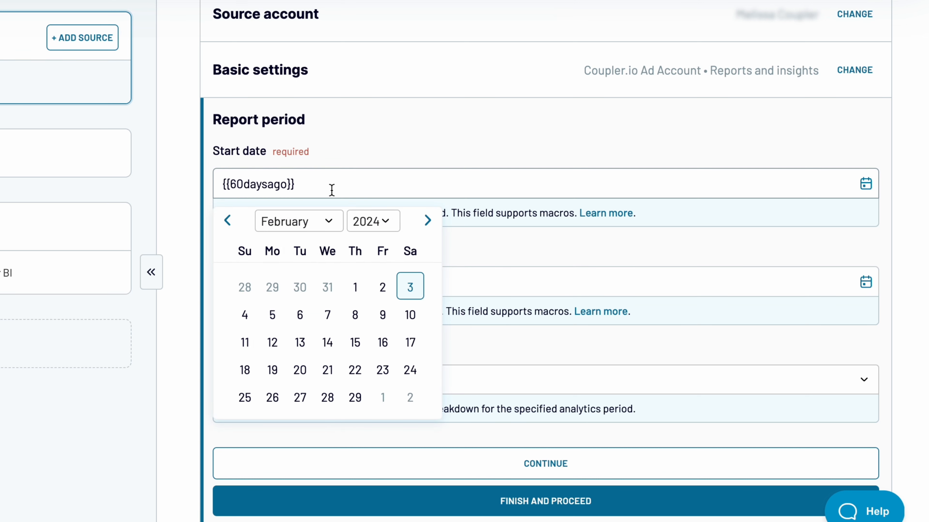
pyautogui.click(457, 268)
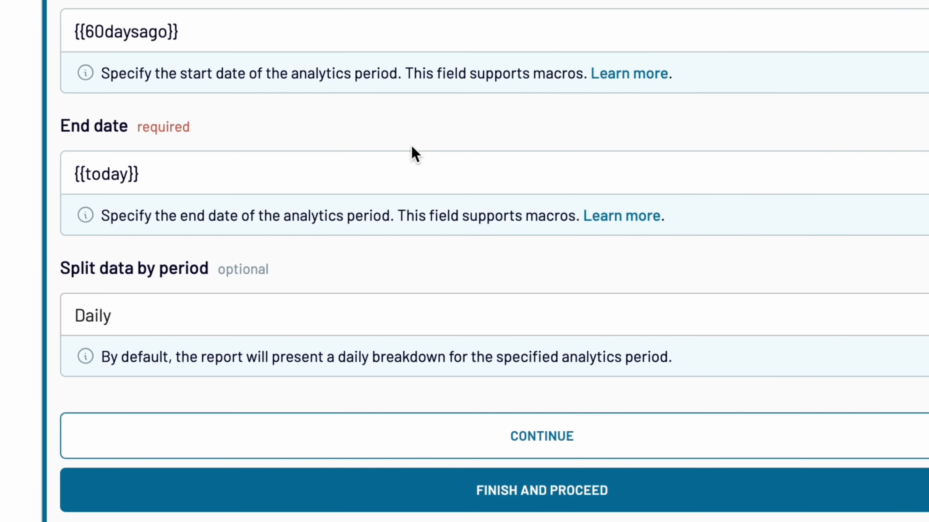
pyautogui.click(275, 320)
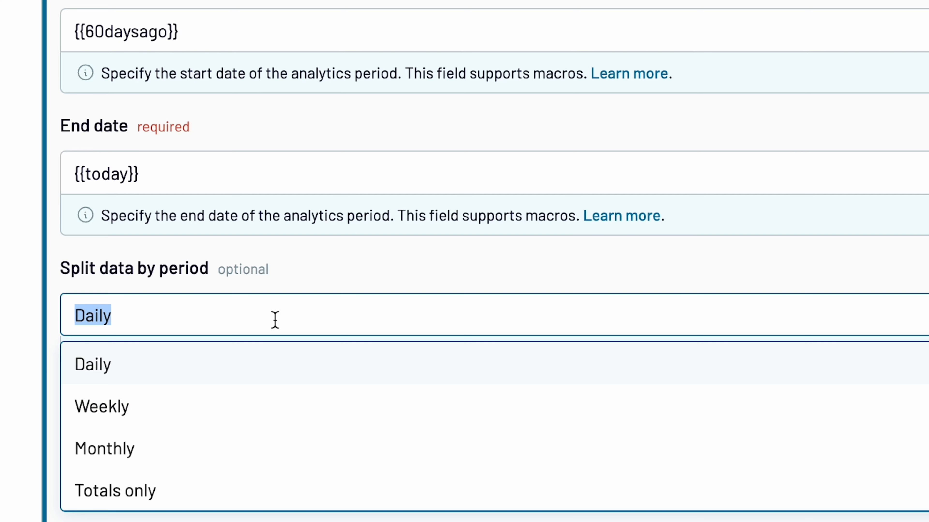
pyautogui.click(313, 288)
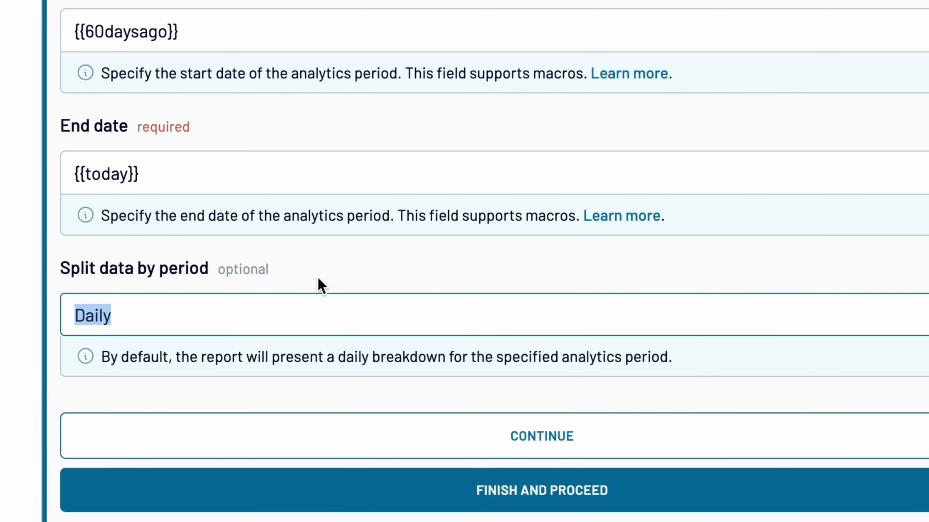
pyautogui.click(364, 425)
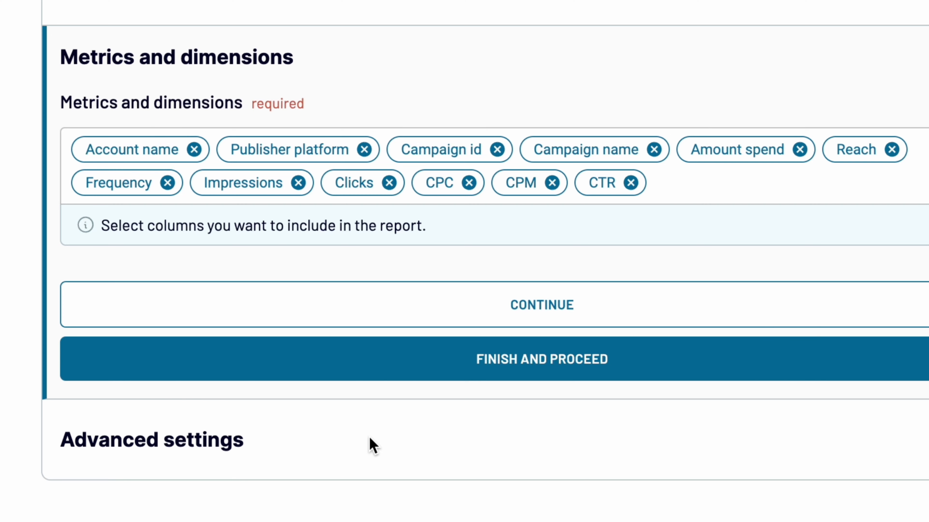
# Add Conversion rate ranking and CPP to the report's metrics and dimensions
pyautogui.click(666, 189)
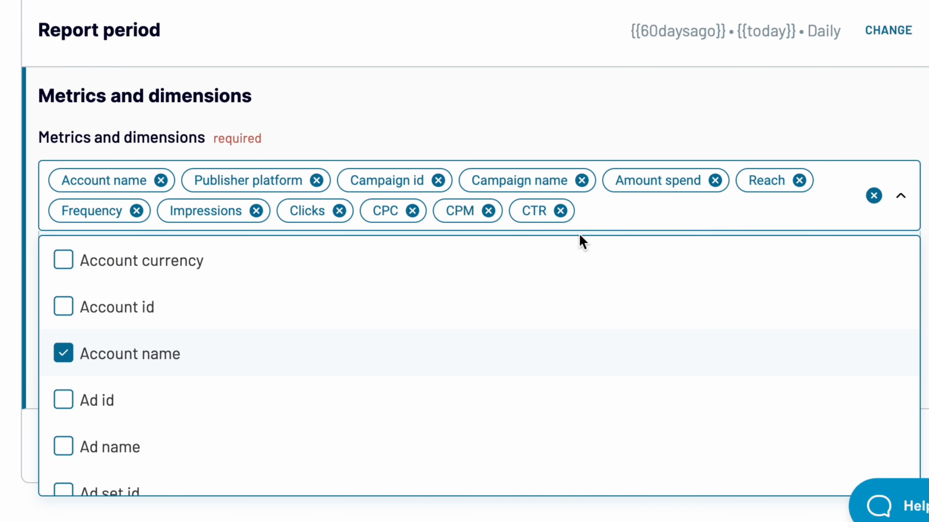
pyautogui.write('conver')
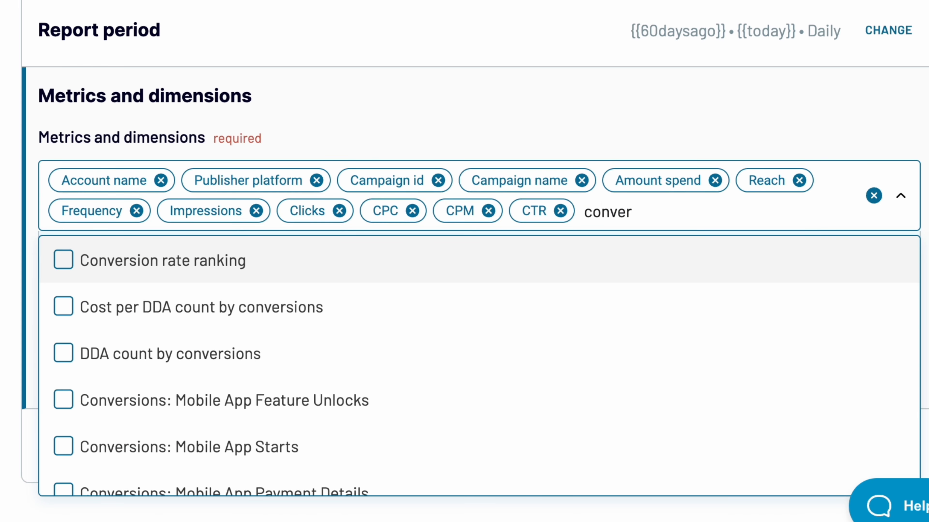
pyautogui.click(531, 270)
pyautogui.scroll(-15, 496, 339)
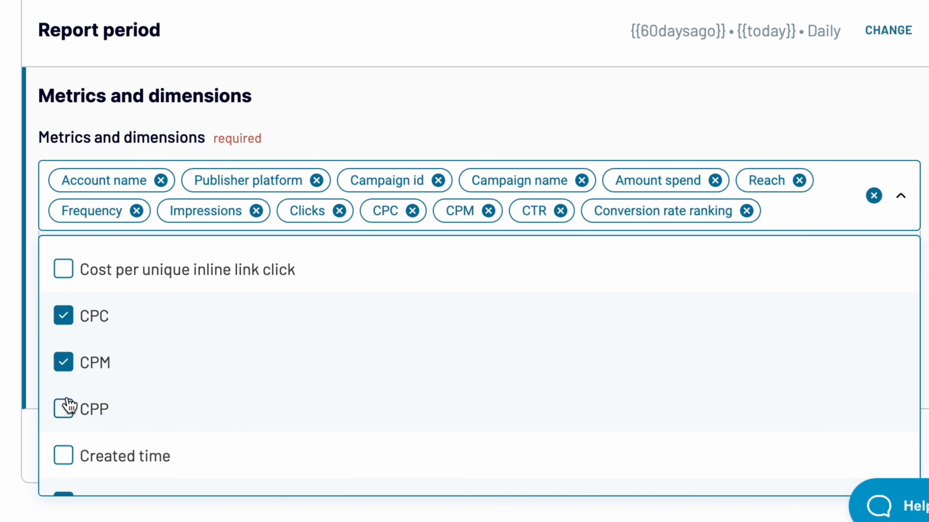
pyautogui.click(64, 409)
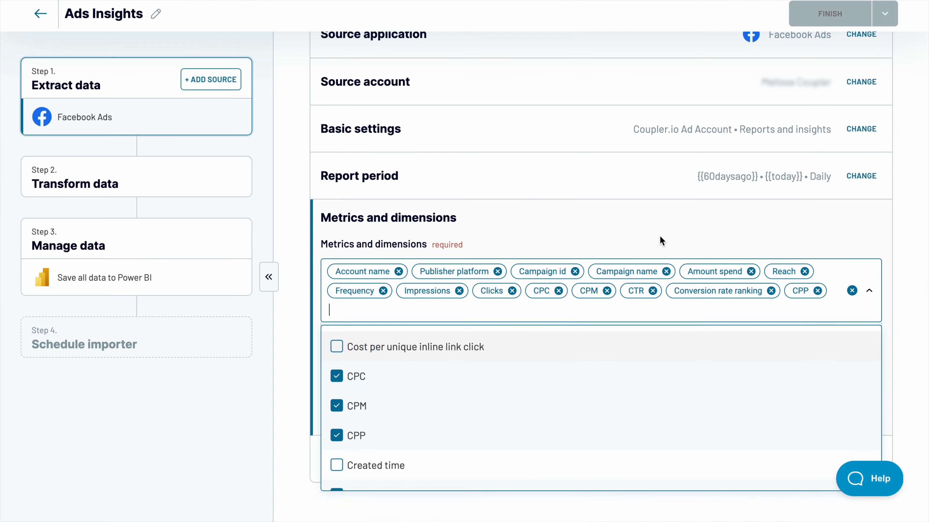
pyautogui.click(662, 241)
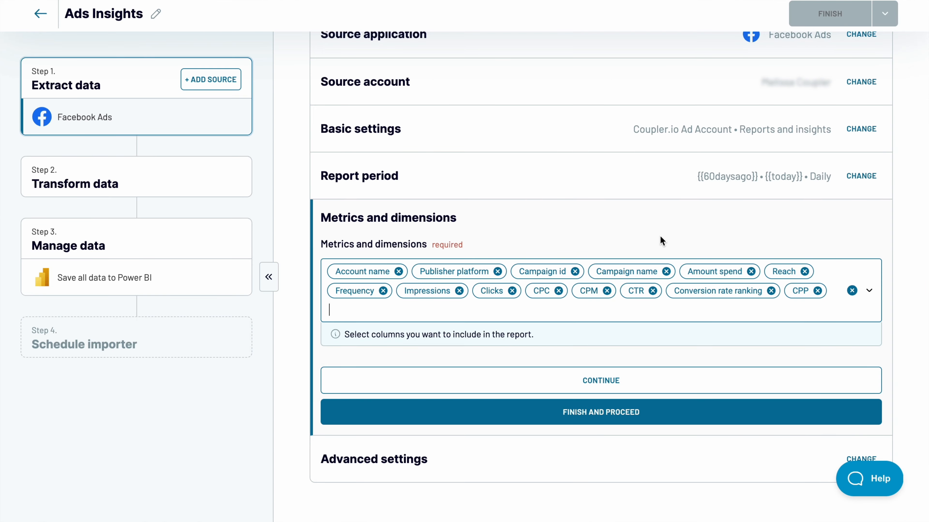
# Finish the source setup with the advanced settings left empty and proceed to transforming the data
pyautogui.click(616, 388)
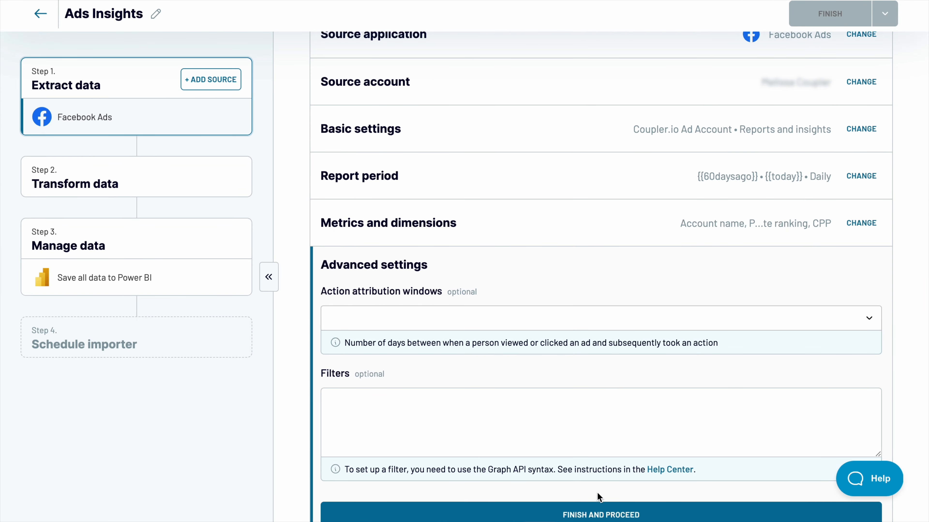
pyautogui.click(597, 510)
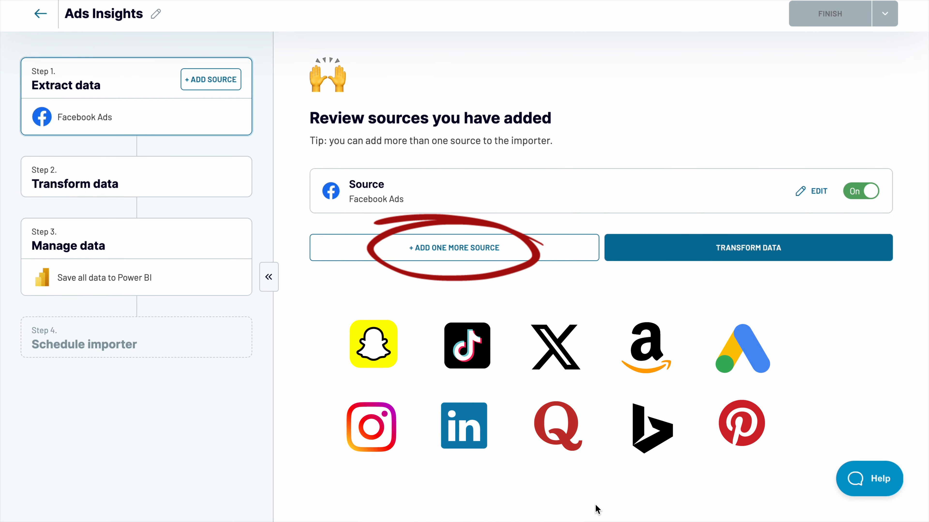
pyautogui.click(762, 263)
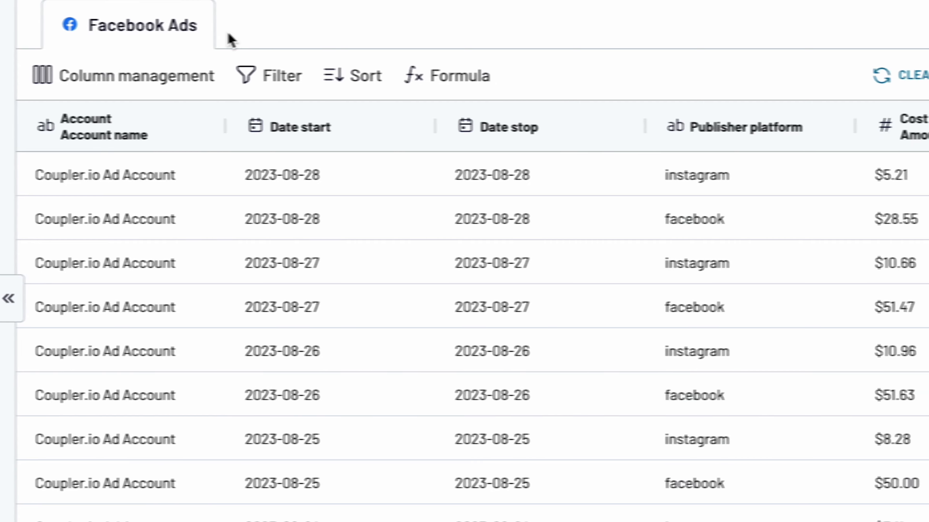
# Hide the Account name column in the Facebook Ads data preview
pyautogui.click(174, 77)
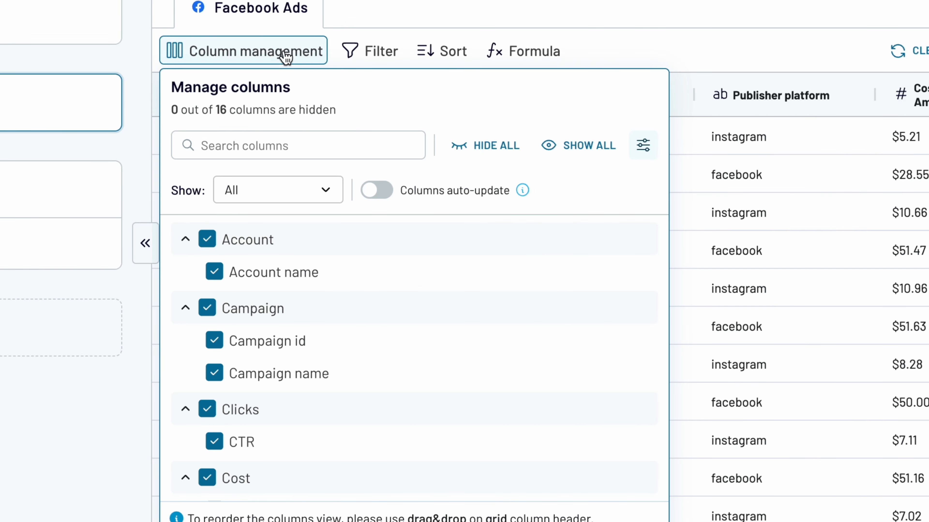
pyautogui.click(215, 271)
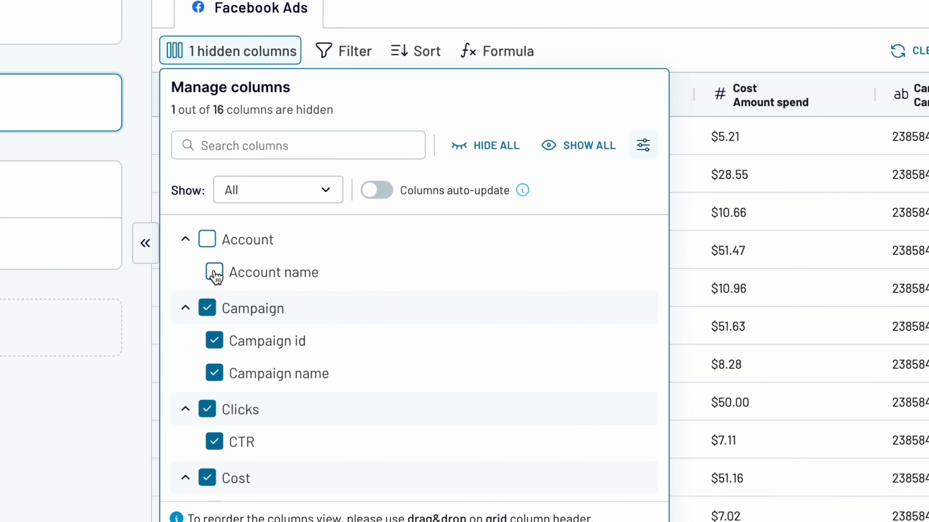
pyautogui.click(346, 1)
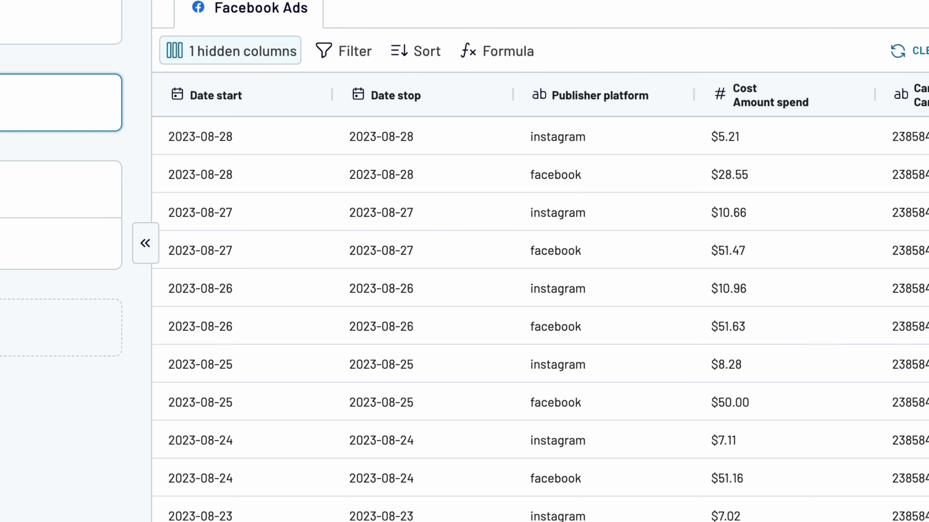
# Filter the data to rows where Cost: Amount spend is more than 10
pyautogui.click(349, 55)
pyautogui.click(390, 140)
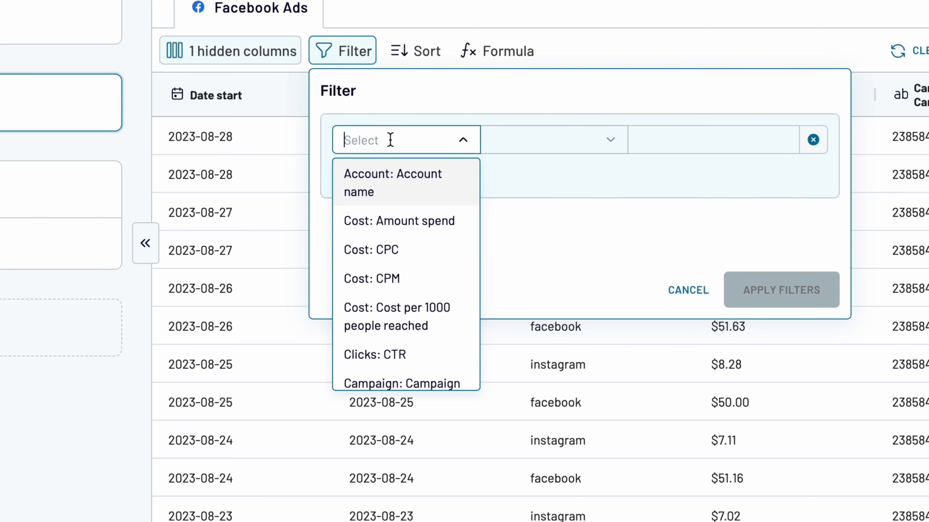
pyautogui.click(404, 214)
pyautogui.click(533, 152)
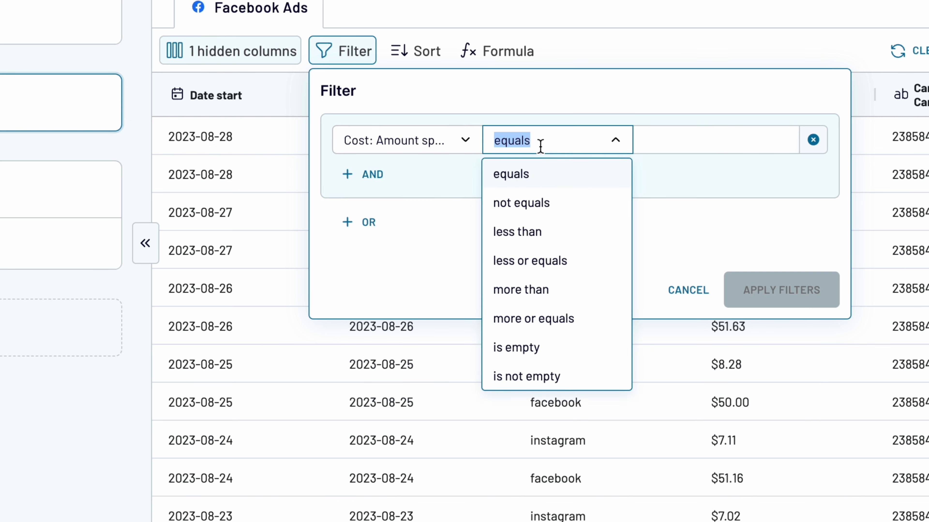
pyautogui.click(548, 298)
pyautogui.click(673, 144)
pyautogui.write('10')
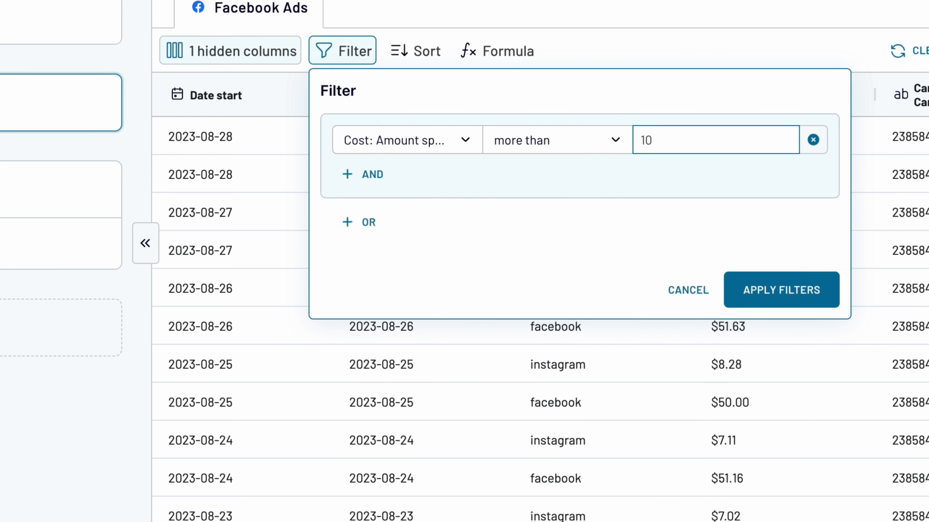
pyautogui.click(758, 291)
# Sort the filtered rows by Cost: CPC
pyautogui.click(476, 51)
pyautogui.click(368, 124)
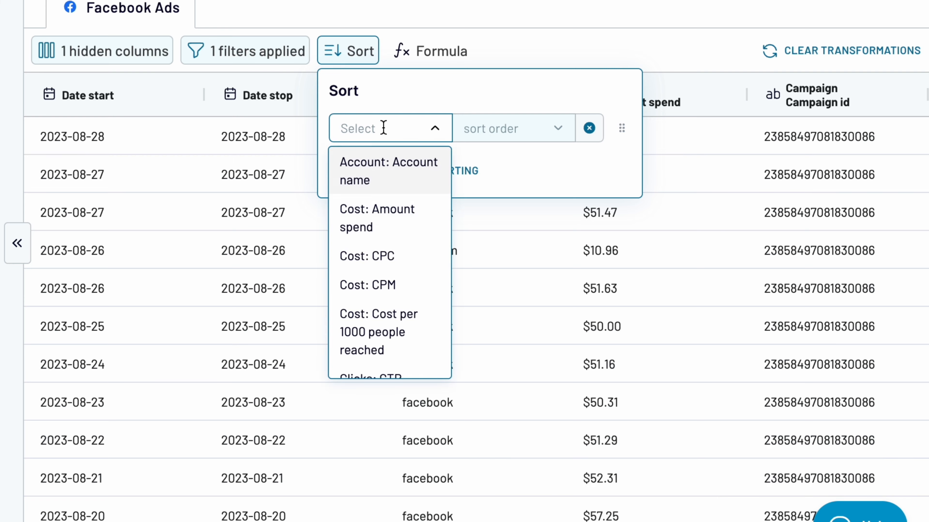
pyautogui.click(387, 244)
pyautogui.click(494, 53)
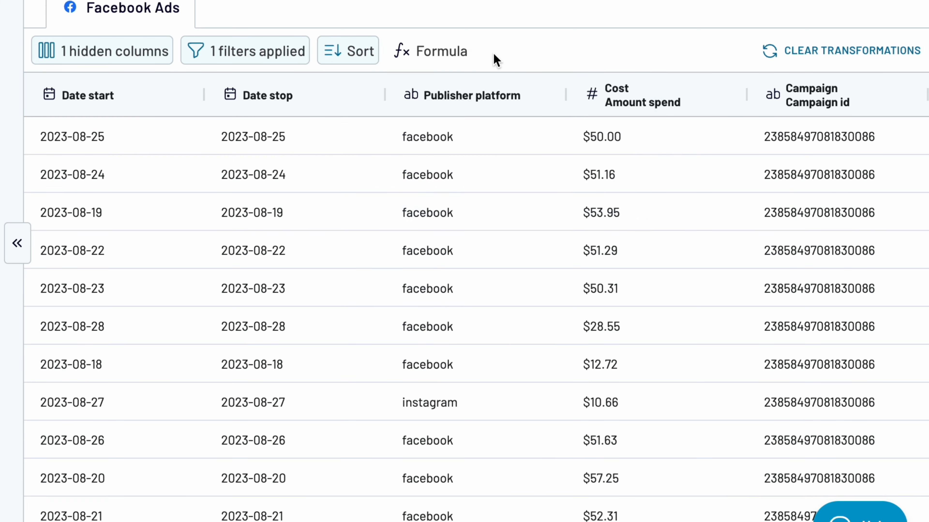
# Look at the form for adding a formula column, close it, and proceed to the Power BI destination settings
pyautogui.click(458, 65)
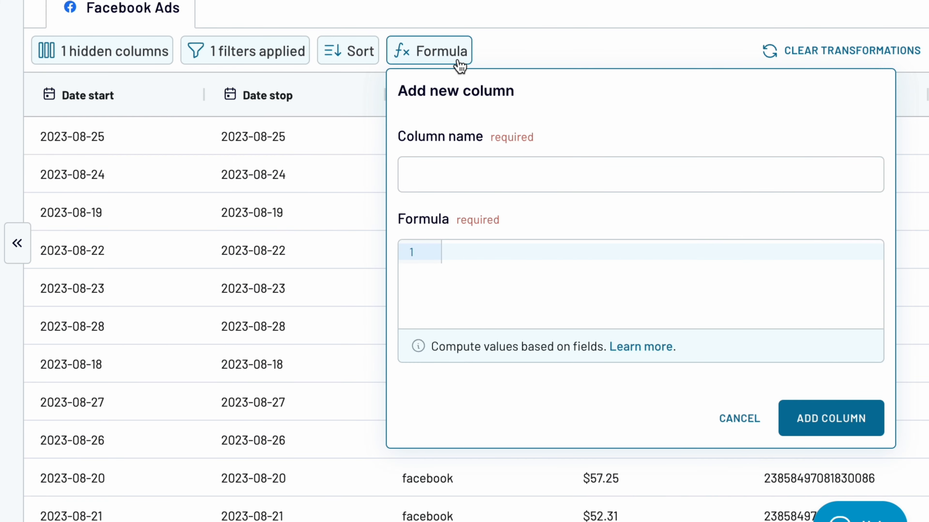
pyautogui.click(533, 61)
pyautogui.click(819, 66)
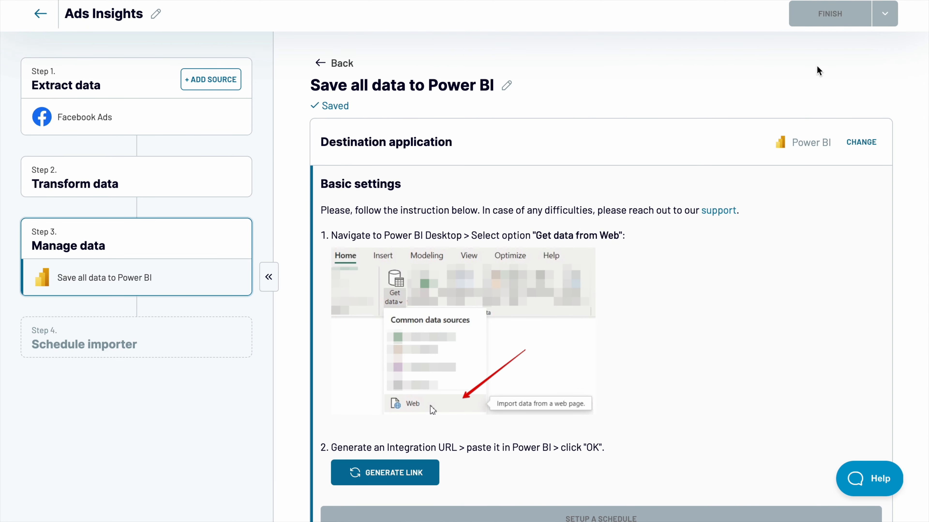
# Generate the integration URL for the Power BI destination and copy it
pyautogui.click(412, 474)
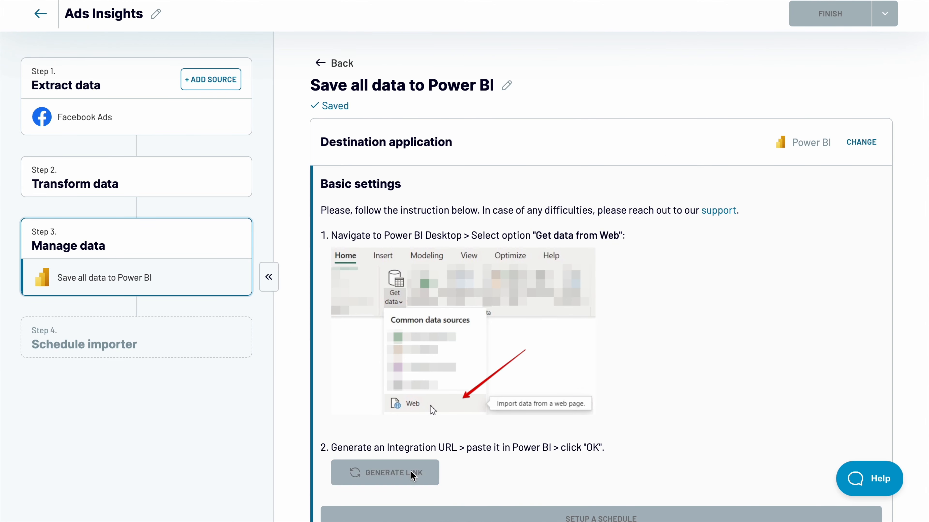
pyautogui.scroll(-4, 412, 473)
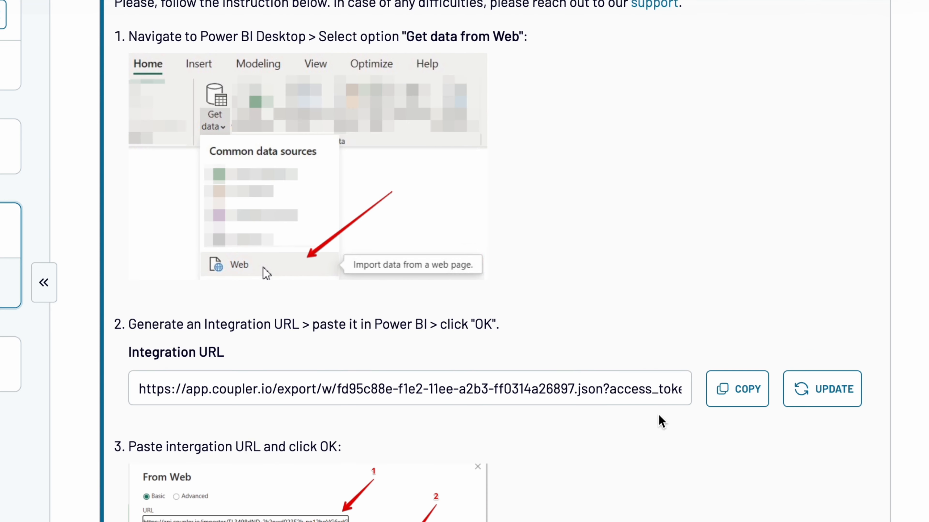
pyautogui.click(719, 397)
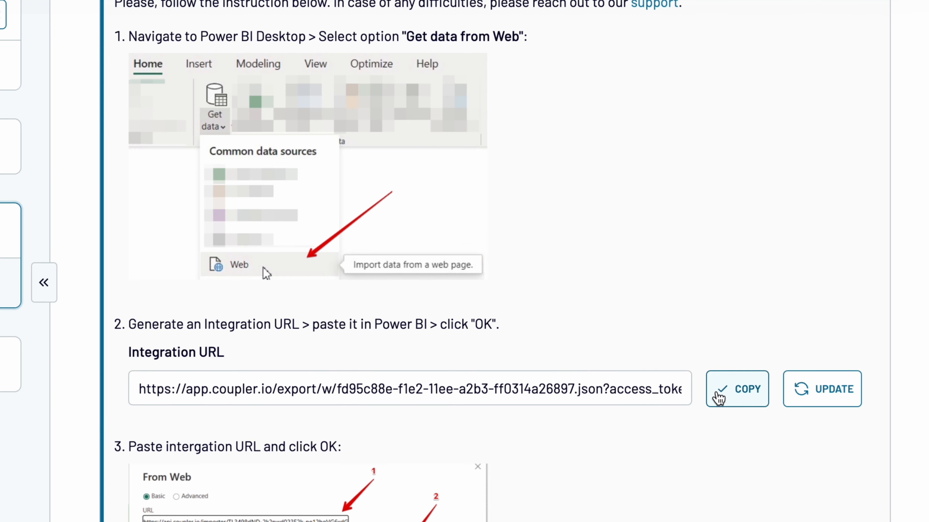
# Proceed to the importer's schedule, turn on automatic data refresh, and set the interval to Daily
pyautogui.click(667, 446)
pyautogui.click(348, 194)
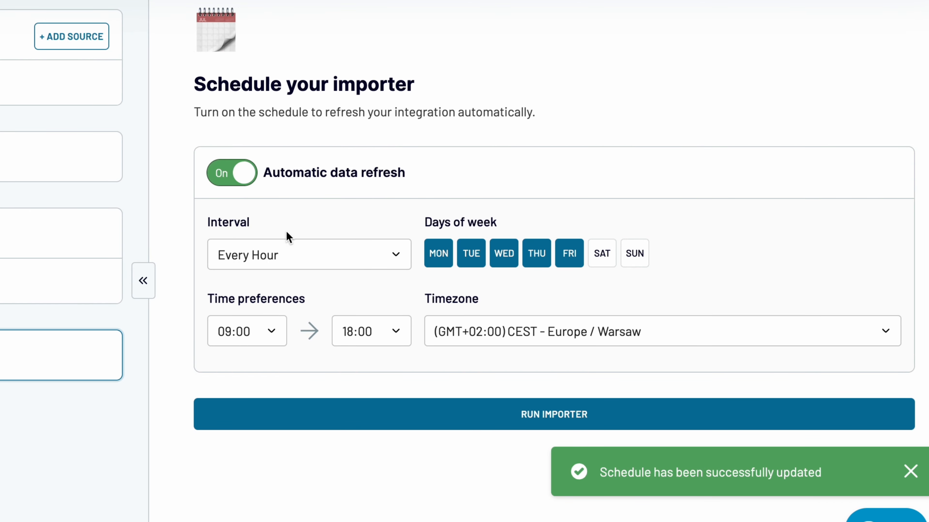
pyautogui.click(405, 267)
pyautogui.click(271, 382)
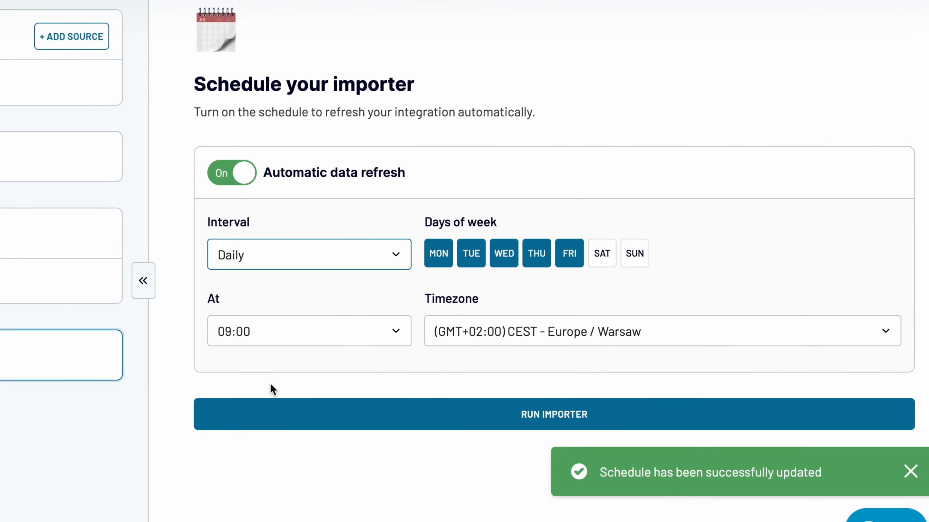
# Add Saturday and Sunday to the refresh days and run the importer
pyautogui.click(604, 263)
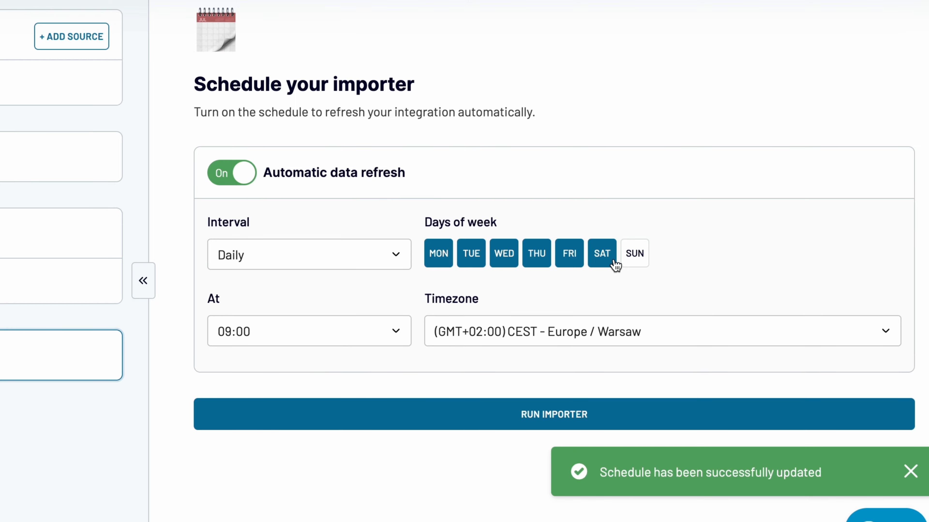
pyautogui.click(632, 259)
pyautogui.click(534, 414)
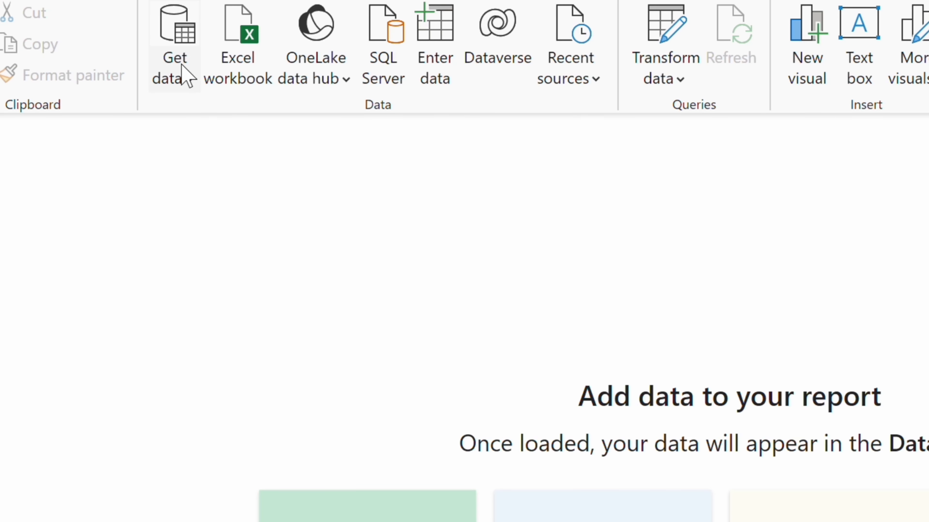
# In Power BI Desktop, get data from the Web source using the copied integration URL with its access token
pyautogui.click(126, 37)
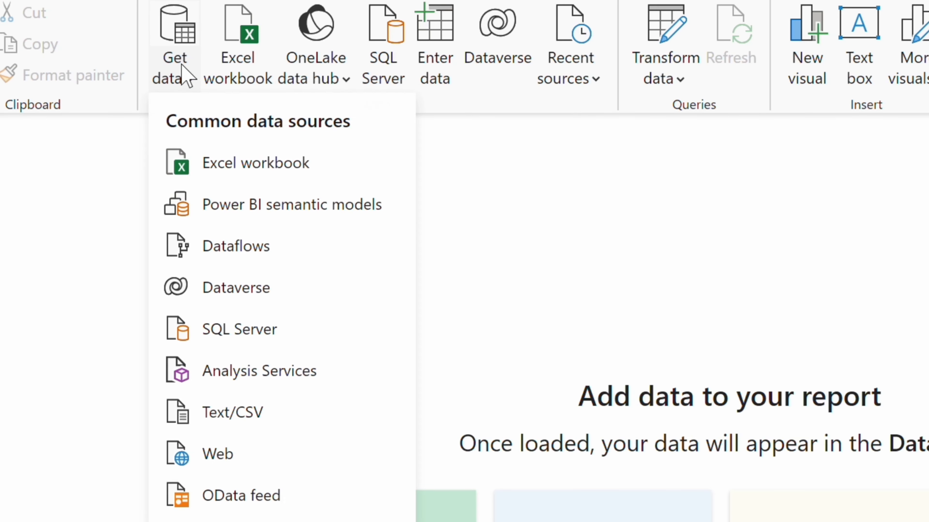
pyautogui.click(216, 450)
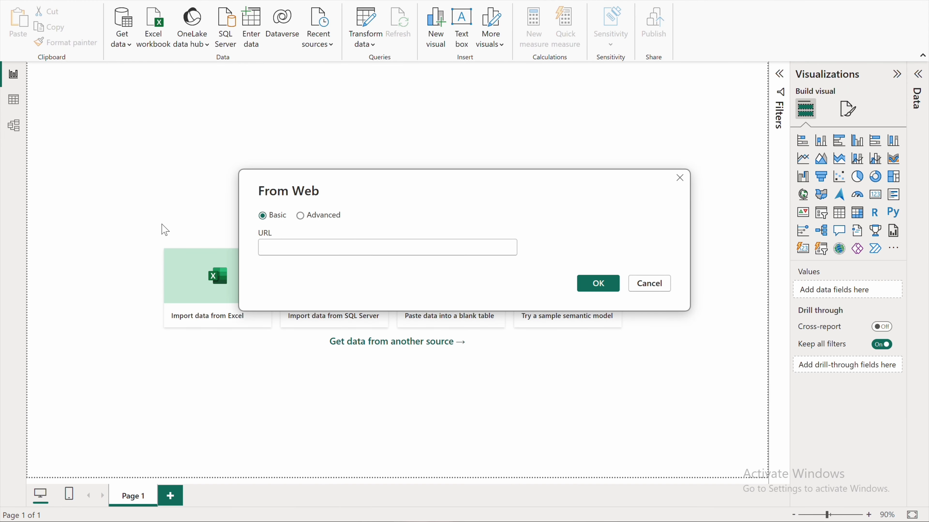
pyautogui.hotkey('ctrl', 'v')
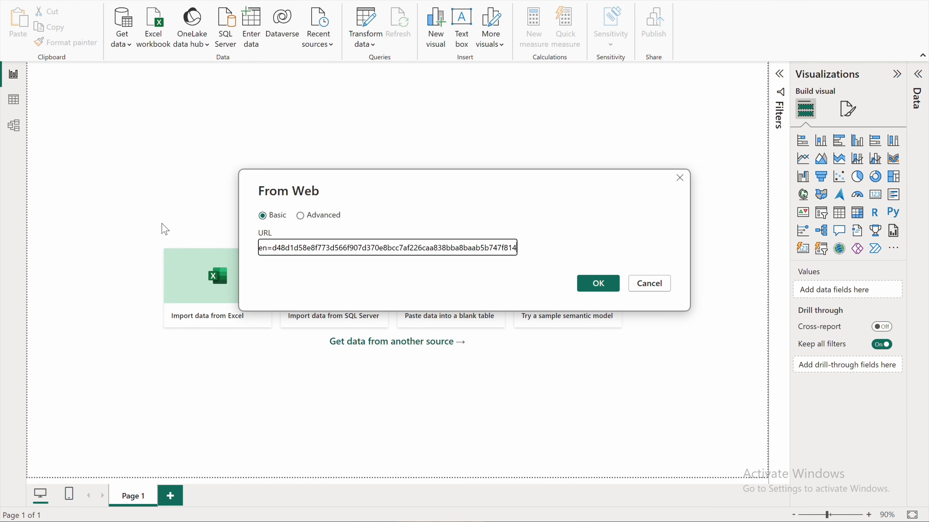
pyautogui.click(588, 283)
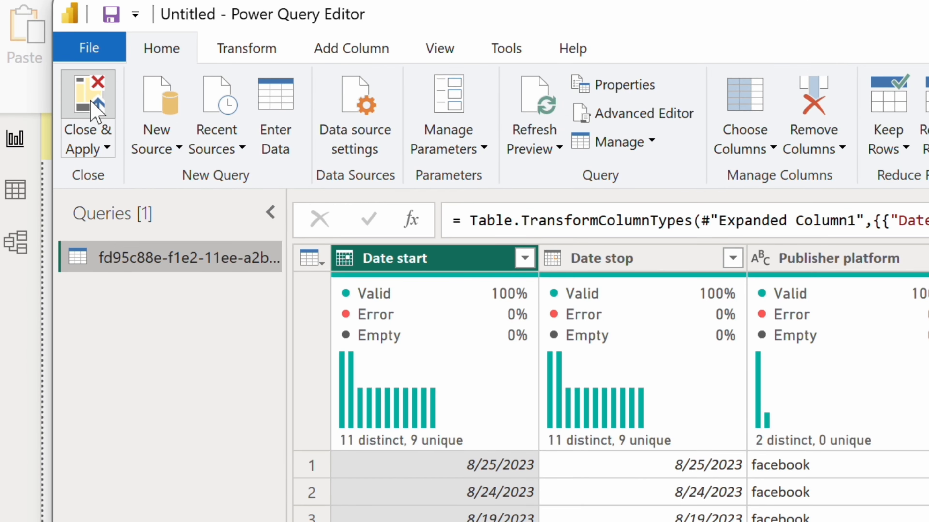
# Close and apply the Power Query data to the report, and expand the imported table's fields
pyautogui.click(94, 110)
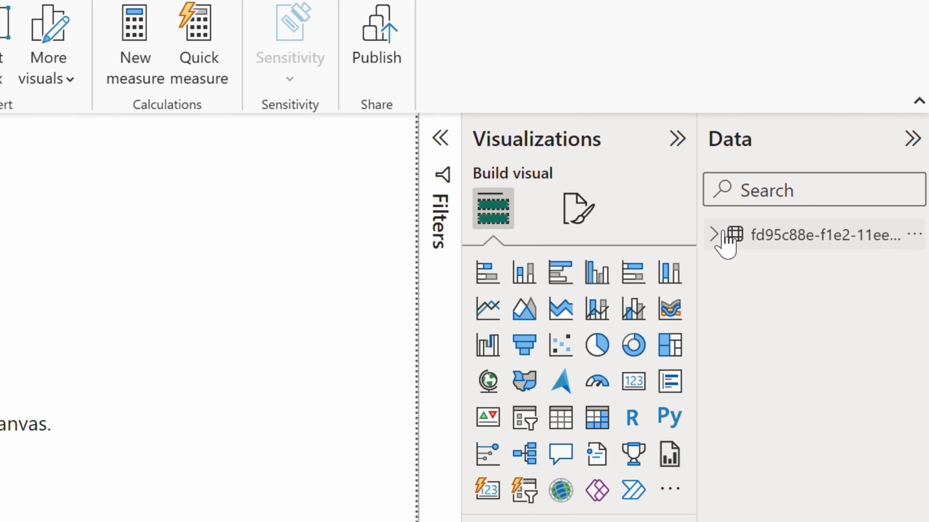
pyautogui.click(788, 157)
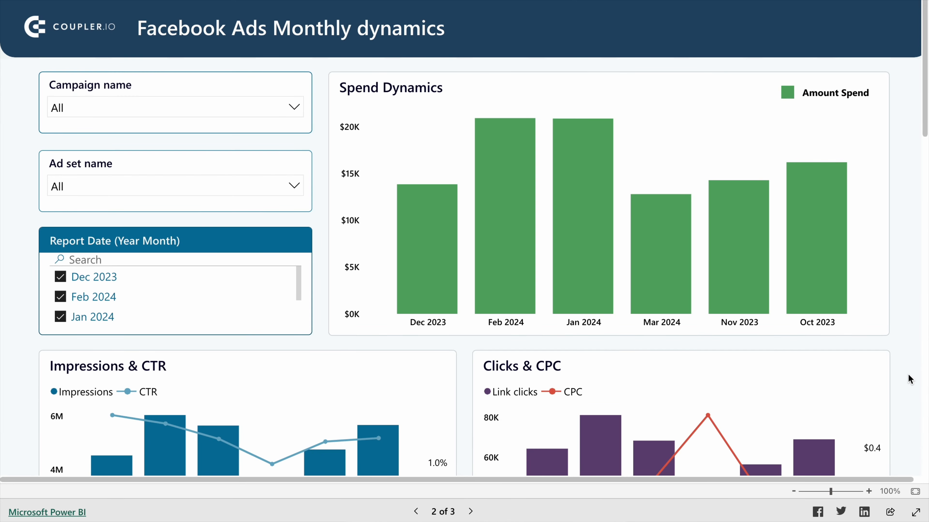
# Look through the Facebook Ads Monthly dynamics dashboard down to its performance table, and go to the following report page
pyautogui.scroll(-10, 910, 380)
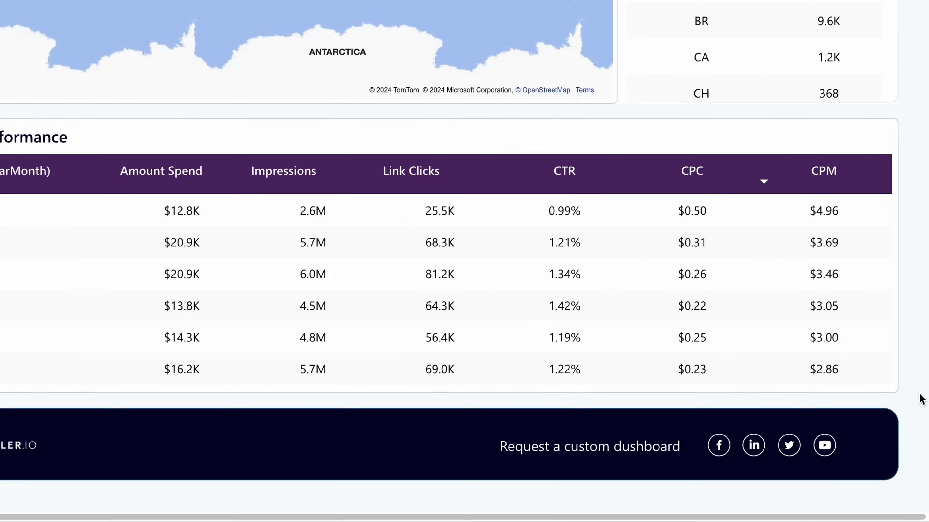
pyautogui.click(470, 513)
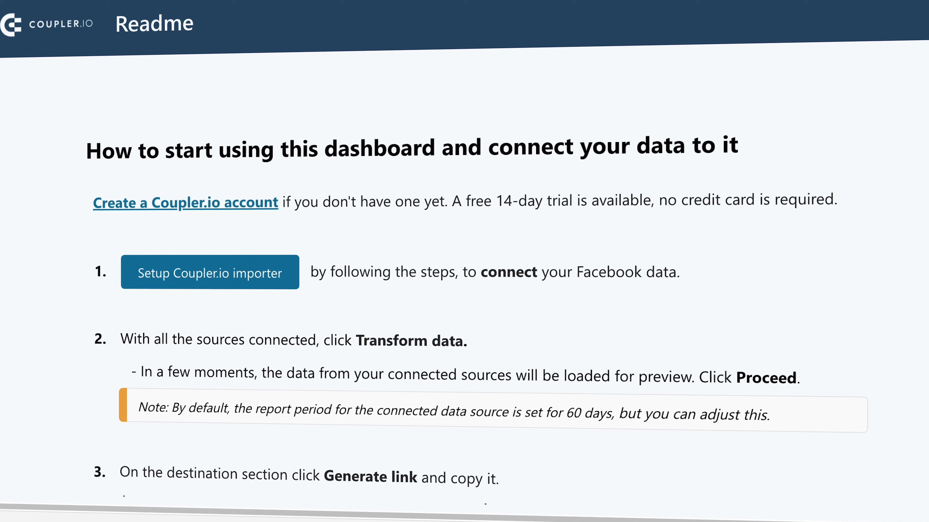